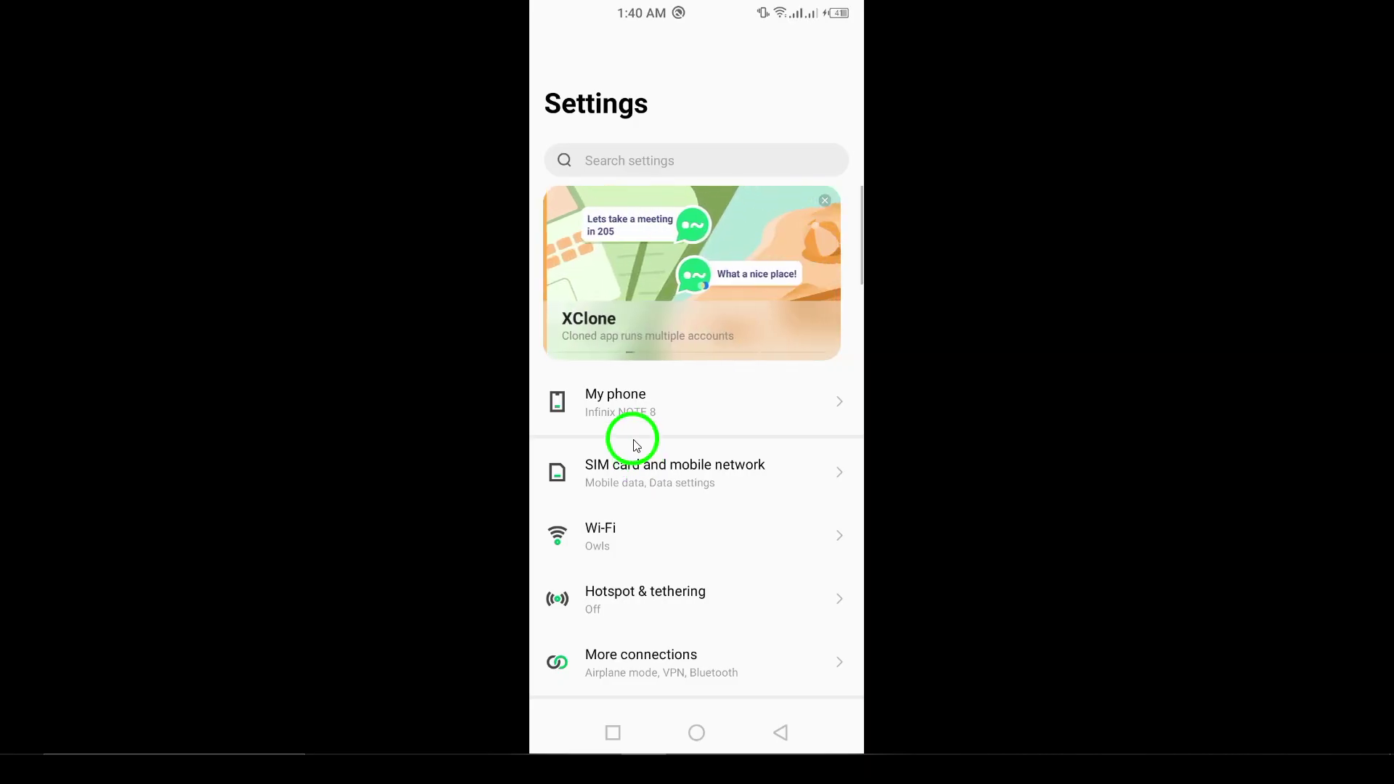
Scroll Settings and go through App management to the App settings list of installed apps.
{"action": "left_click_drag", "start_coordinate": [638, 564], "coordinate": [603, 382]}
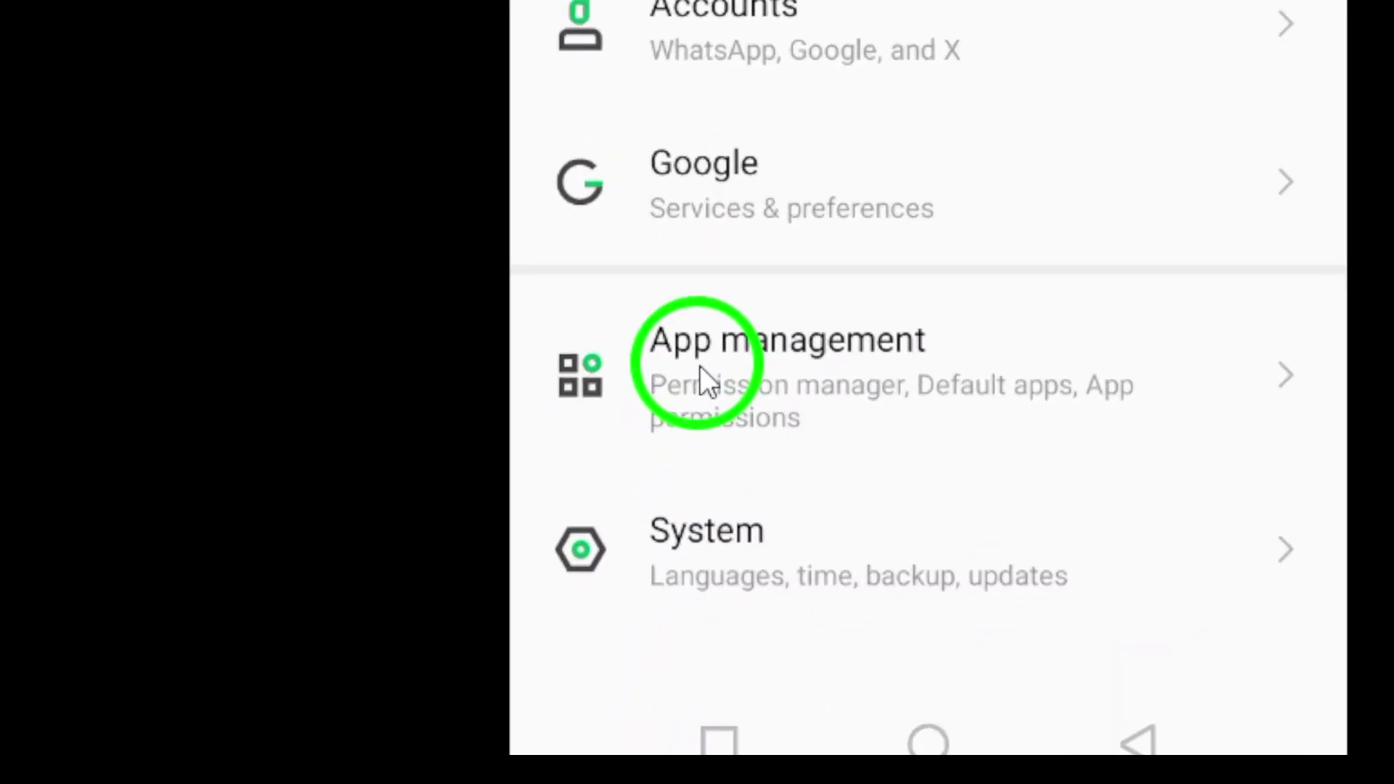
{"action": "left_click", "coordinate": [698, 364]}
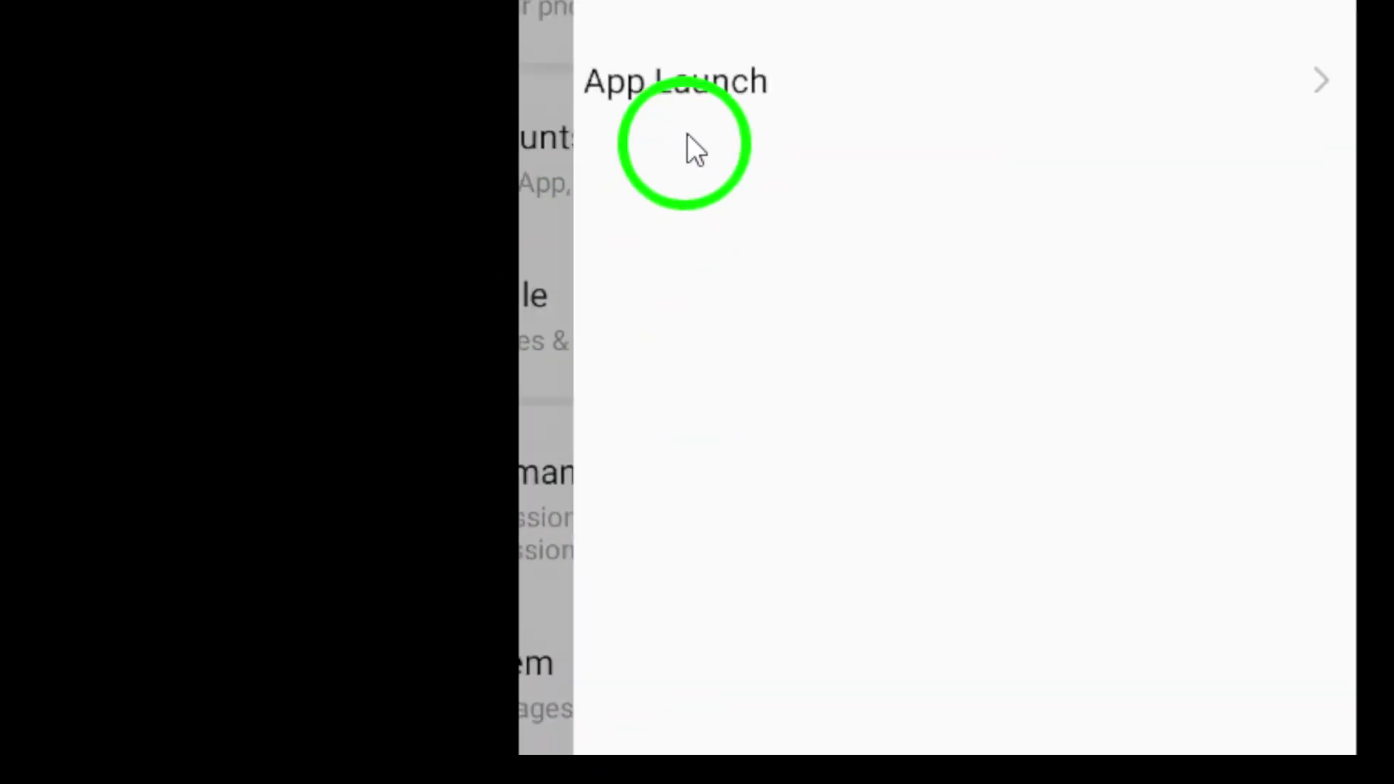
{"action": "left_click", "coordinate": [694, 317]}
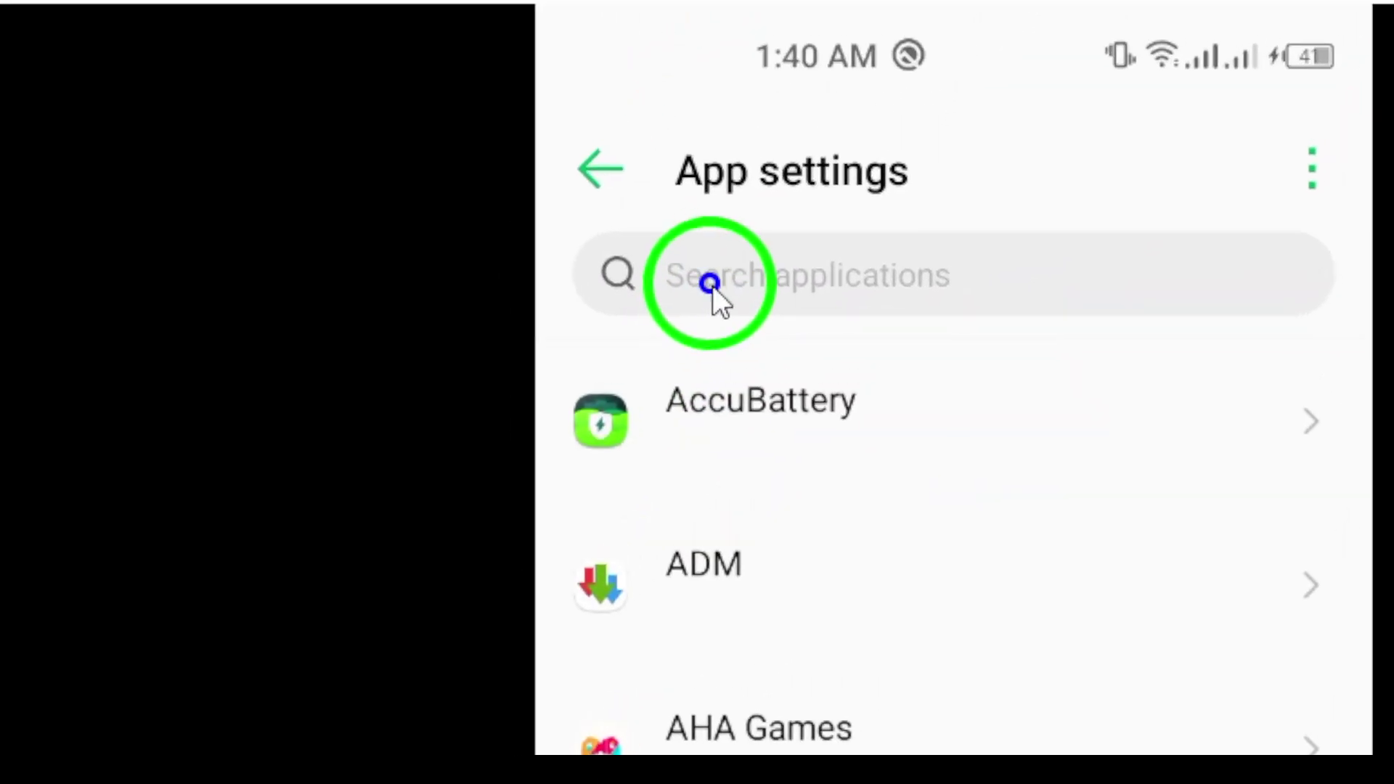
Search the installed apps for 'telegram'.
{"action": "left_click", "coordinate": [708, 287]}
{"action": "type", "text": "telegram"}
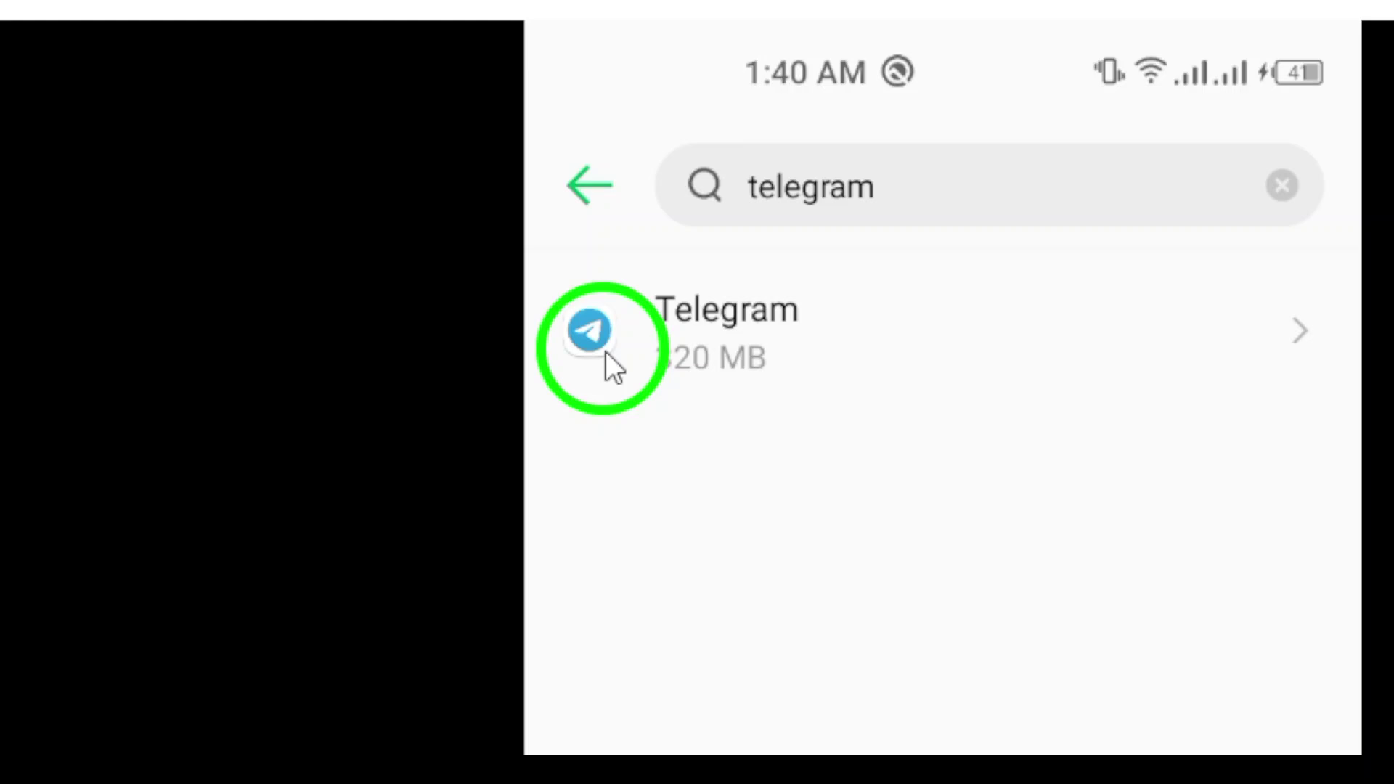
Open Telegram's App info page from the search results.
{"action": "left_click", "coordinate": [745, 320]}
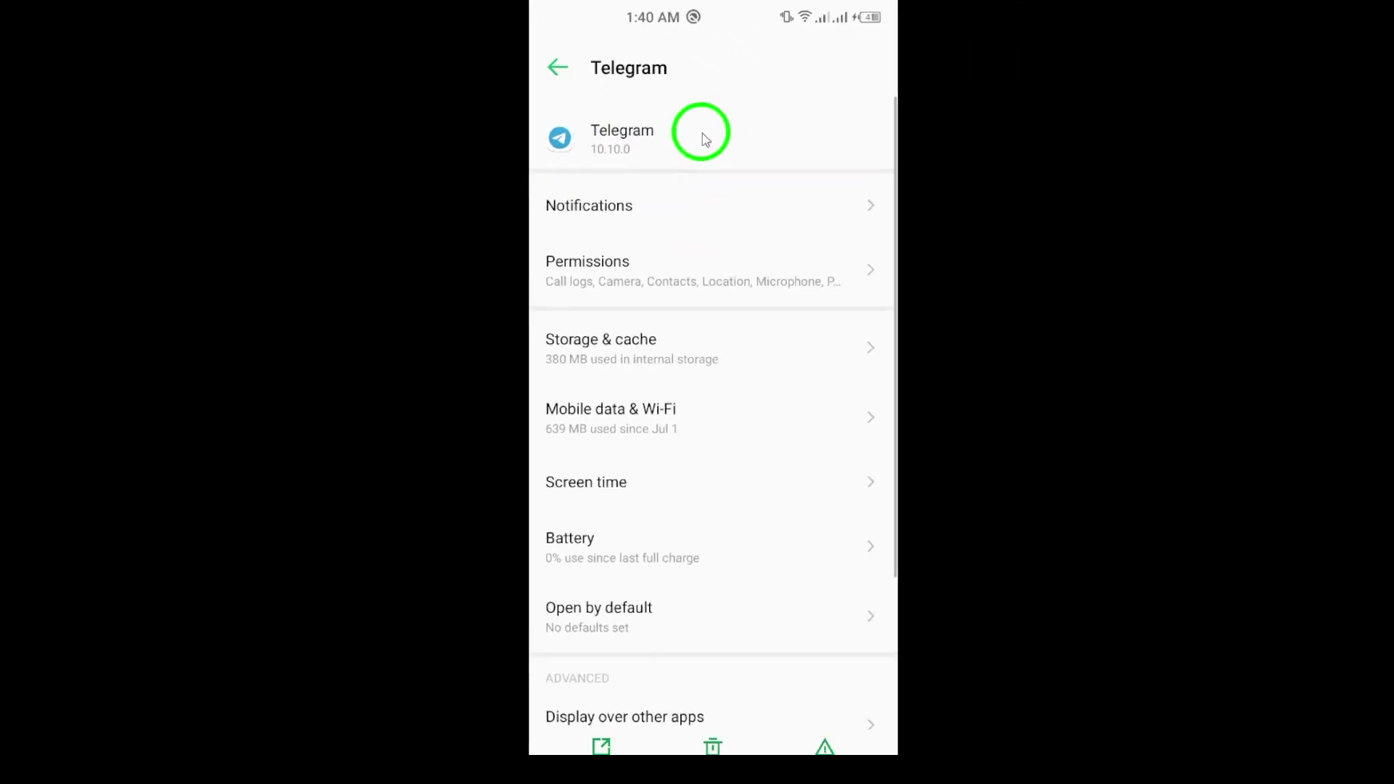